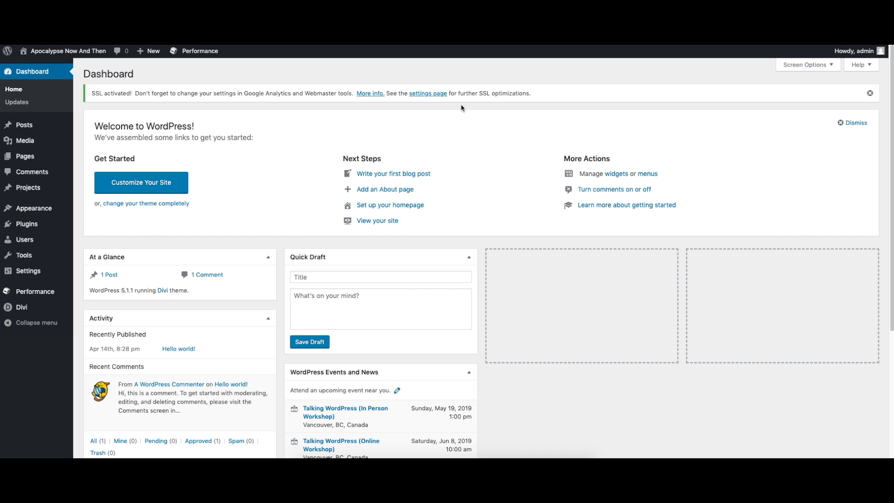
Step: Create a new page titled "Home" and start building it with the Divi Builder
{"action": "mouse_move", "coordinate": [40, 161]}
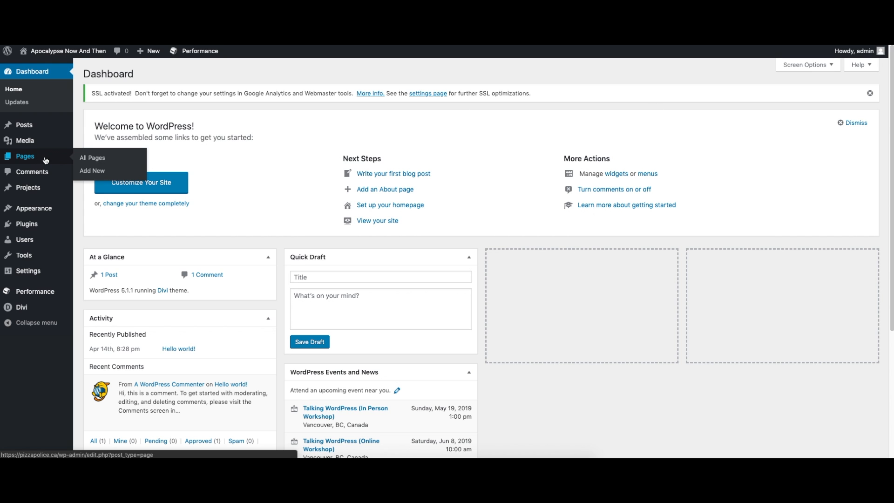
{"action": "left_click", "coordinate": [96, 175]}
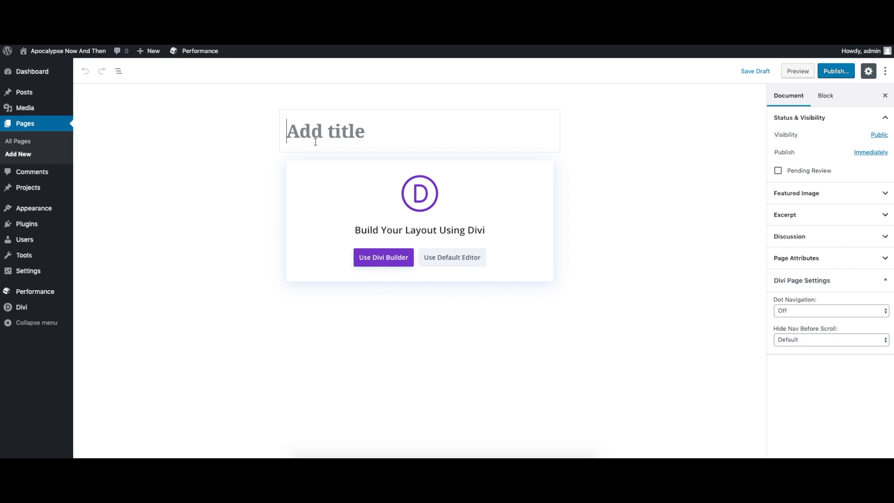
{"action": "left_click", "coordinate": [335, 133]}
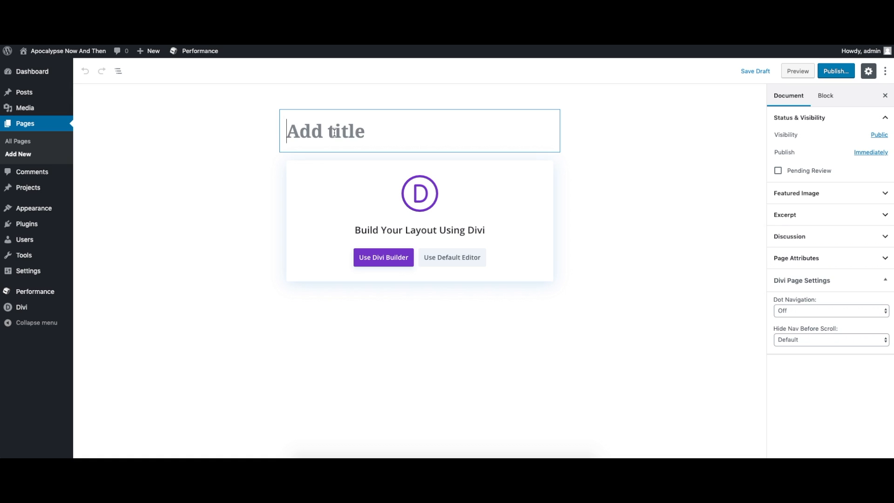
{"action": "type", "text": "Home"}
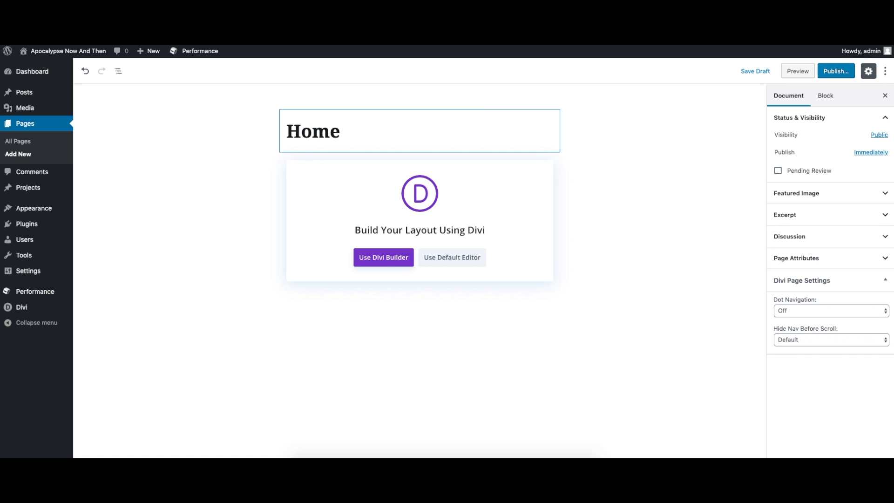
{"action": "left_click", "coordinate": [384, 262]}
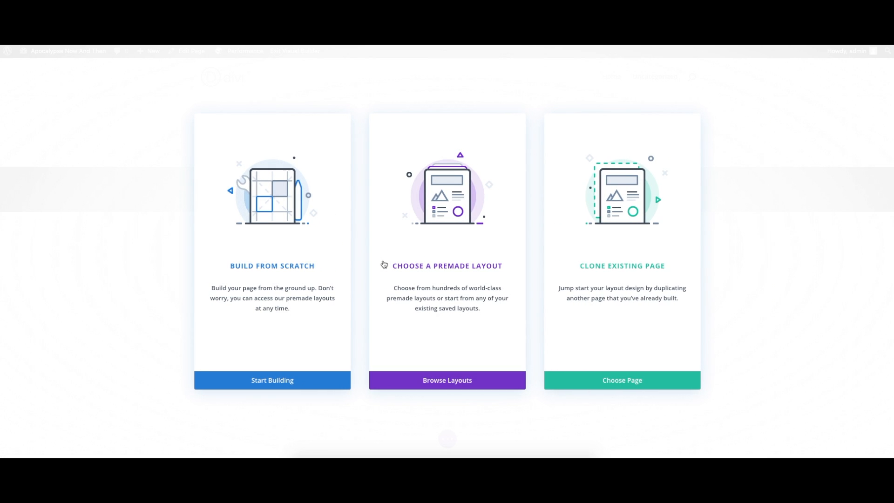
Step: Browse the premade layouts and filter the layout packs by the Business category
{"action": "key", "text": "super+r"}
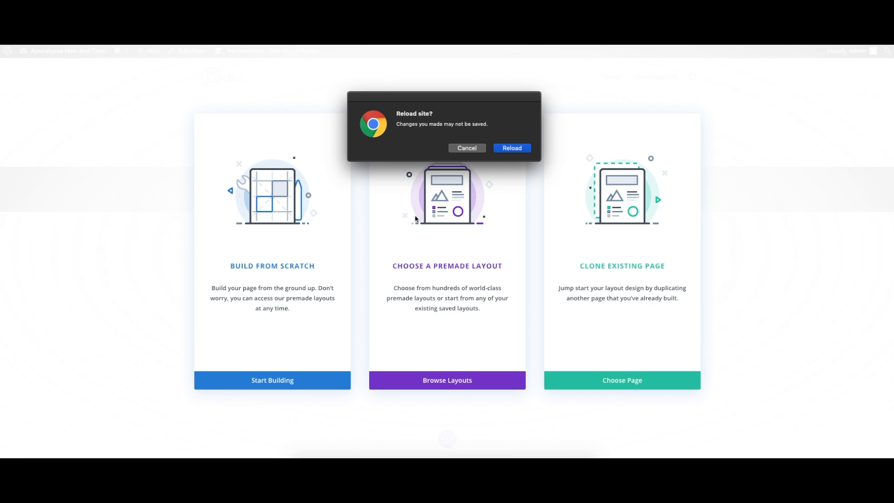
{"action": "left_click", "coordinate": [467, 148]}
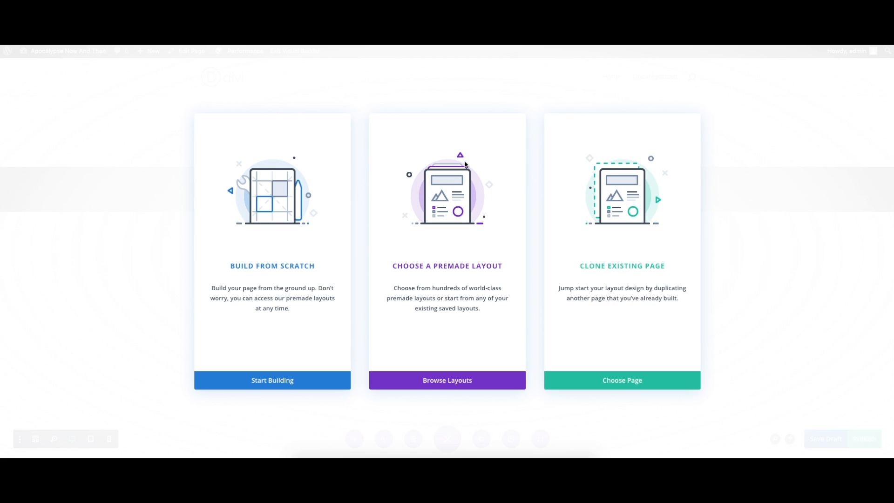
{"action": "left_click", "coordinate": [452, 385]}
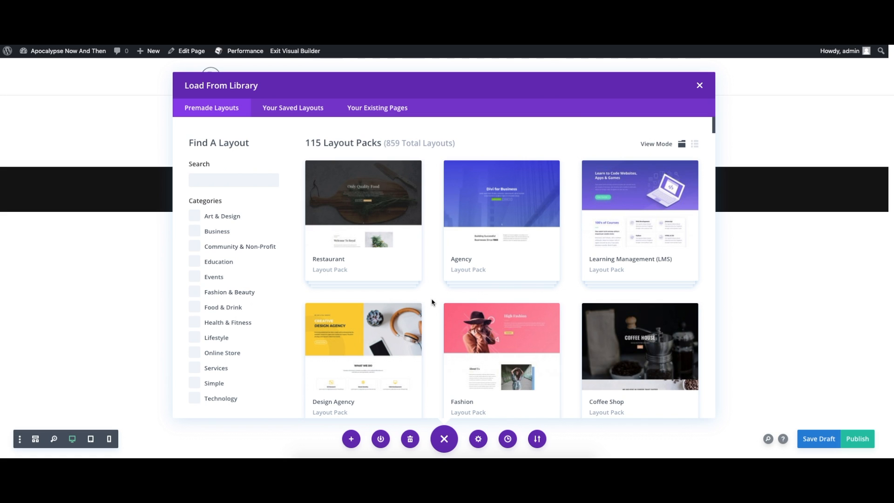
{"action": "left_click", "coordinate": [243, 181]}
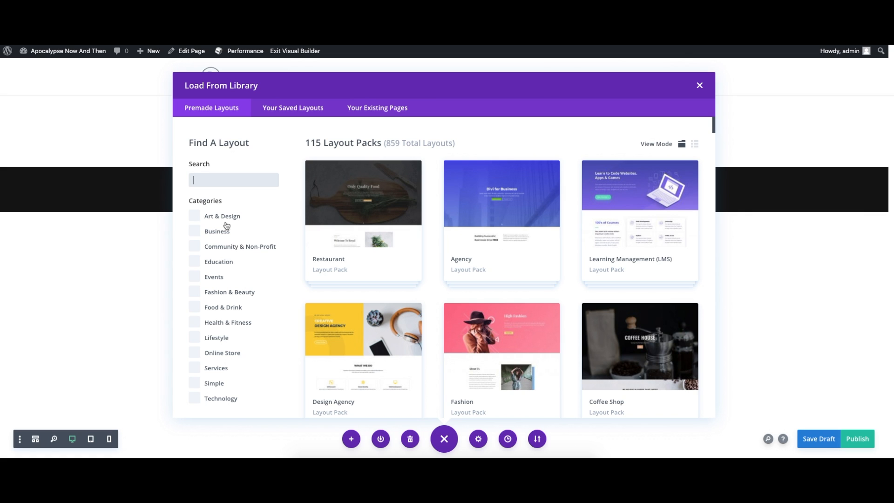
{"action": "left_click", "coordinate": [195, 233]}
{"action": "left_click", "coordinate": [195, 233]}
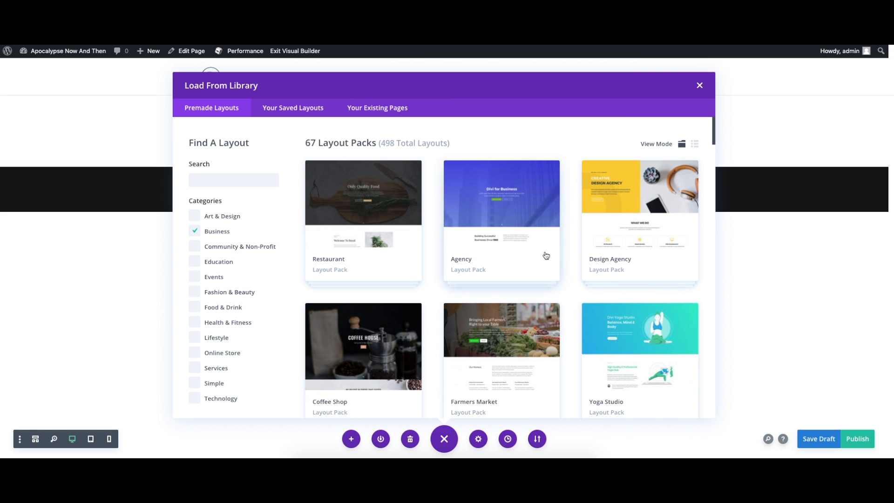
Step: Open the details of the Interior Design Company layout pack
{"action": "scroll", "coordinate": [575, 259], "scroll_direction": "down", "scroll_amount": 3}
{"action": "scroll", "coordinate": [574, 259], "scroll_direction": "down", "scroll_amount": 5}
{"action": "scroll", "coordinate": [573, 259], "scroll_direction": "down", "scroll_amount": 1}
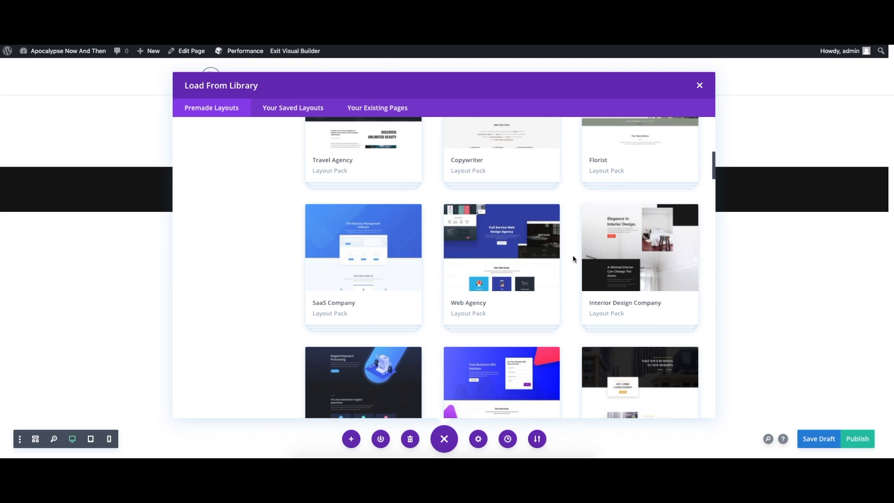
{"action": "left_click", "coordinate": [620, 245]}
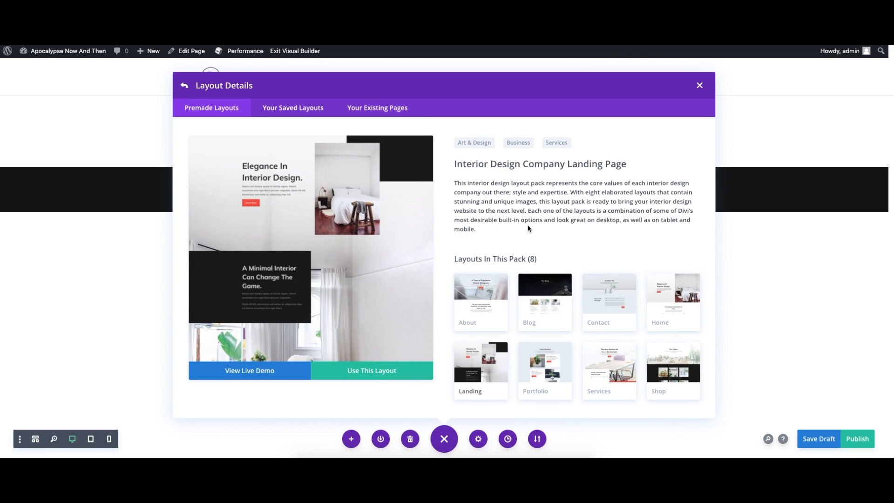
Step: Examine the Landing layout in its preview and live demo, from the hero section down to the blog section
{"action": "scroll", "coordinate": [399, 240], "scroll_direction": "down", "scroll_amount": 3}
{"action": "scroll", "coordinate": [399, 240], "scroll_direction": "down", "scroll_amount": 6}
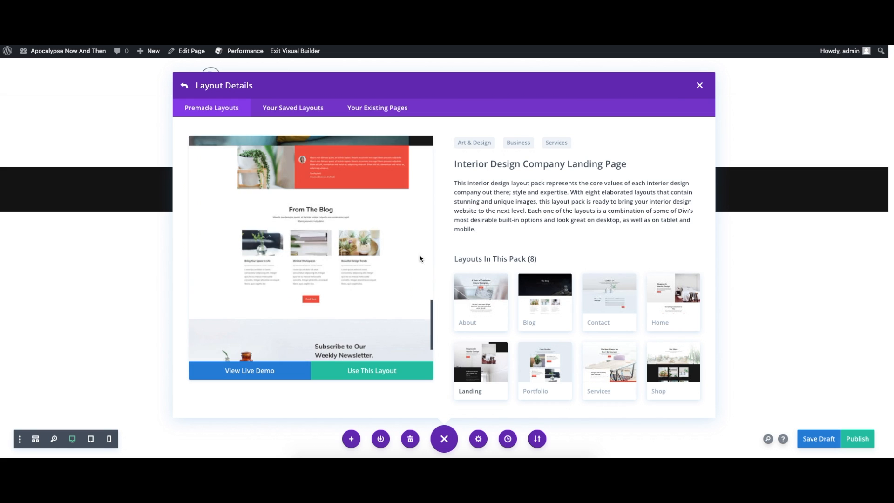
{"action": "left_click", "coordinate": [260, 376]}
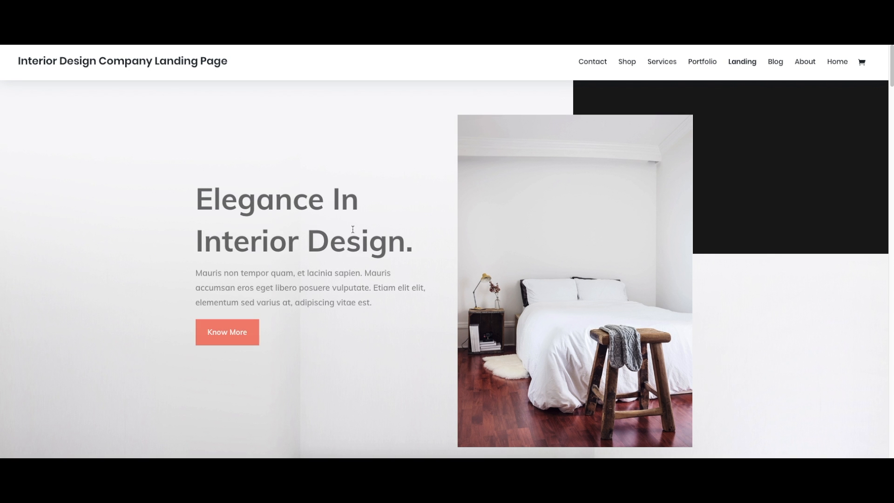
{"action": "scroll", "coordinate": [340, 226], "scroll_direction": "down", "scroll_amount": 10}
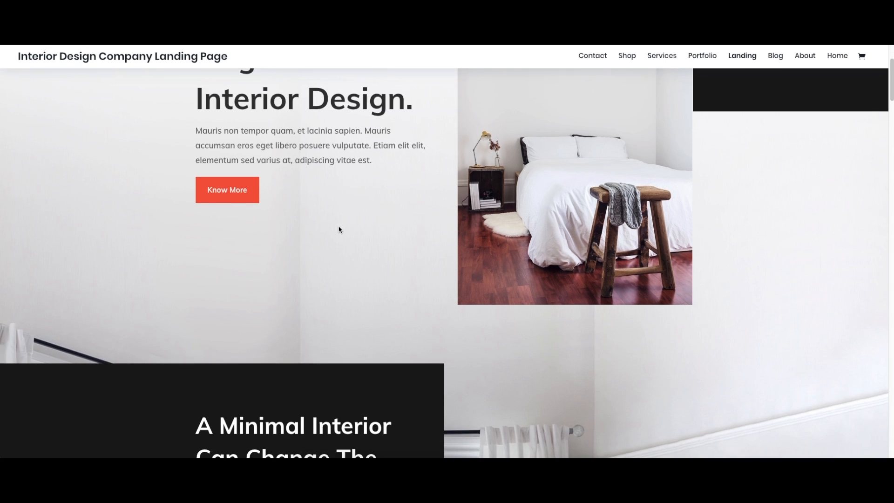
{"action": "scroll", "coordinate": [339, 227], "scroll_direction": "down", "scroll_amount": 12}
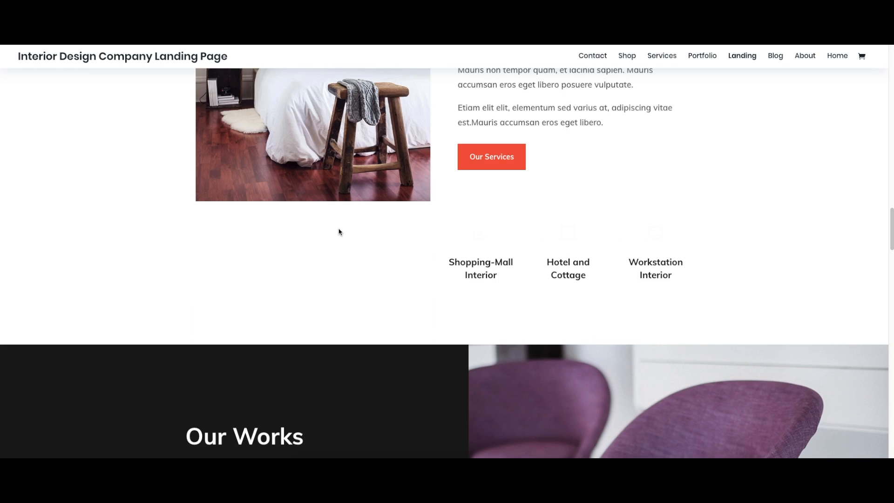
{"action": "scroll", "coordinate": [340, 229], "scroll_direction": "down", "scroll_amount": 5}
{"action": "scroll", "coordinate": [337, 228], "scroll_direction": "down", "scroll_amount": 15}
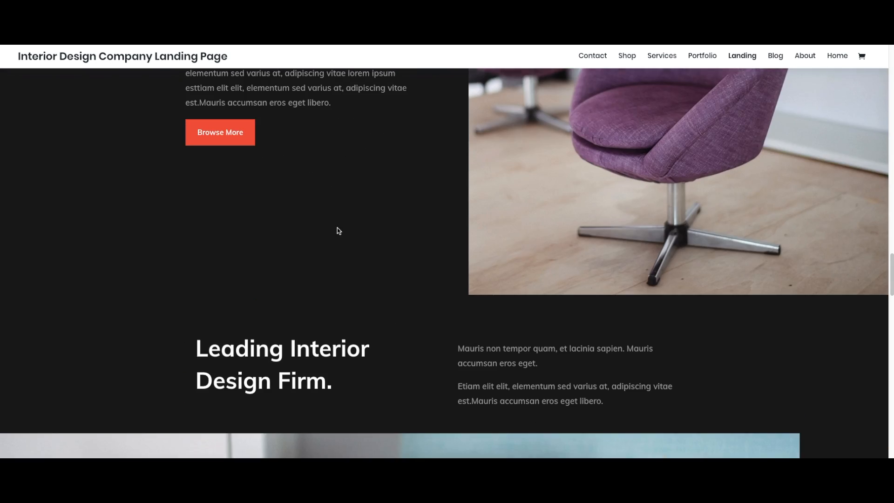
{"action": "scroll", "coordinate": [338, 231], "scroll_direction": "down", "scroll_amount": 6}
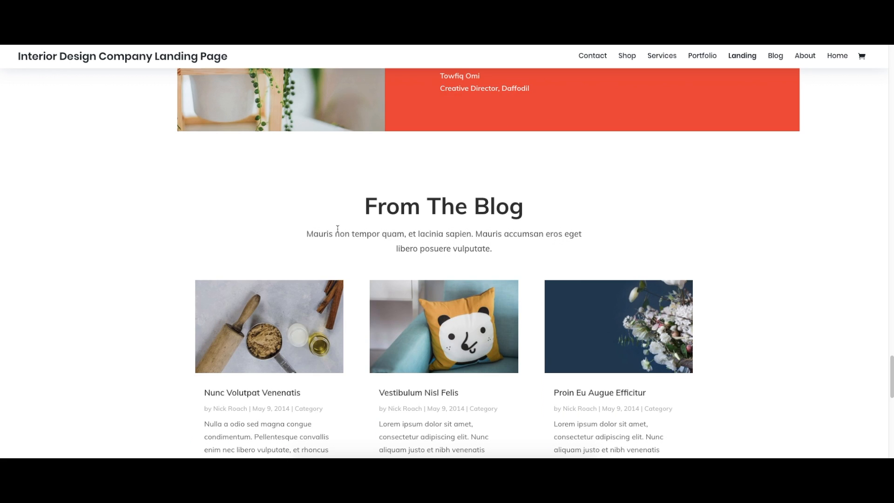
{"action": "scroll", "coordinate": [338, 232], "scroll_direction": "up", "scroll_amount": 5}
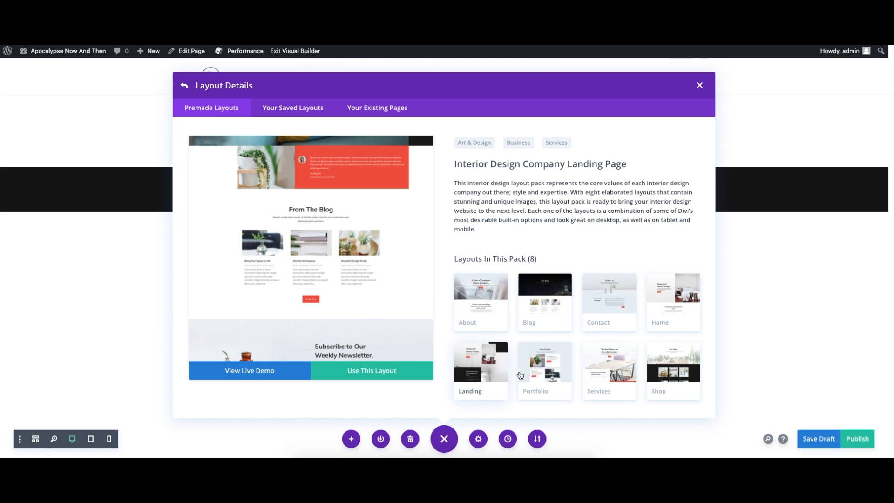
Step: Preview the pack's Shop layout and load the Landing layout into the page
{"action": "left_click", "coordinate": [662, 373]}
{"action": "scroll", "coordinate": [297, 278], "scroll_direction": "down", "scroll_amount": 5}
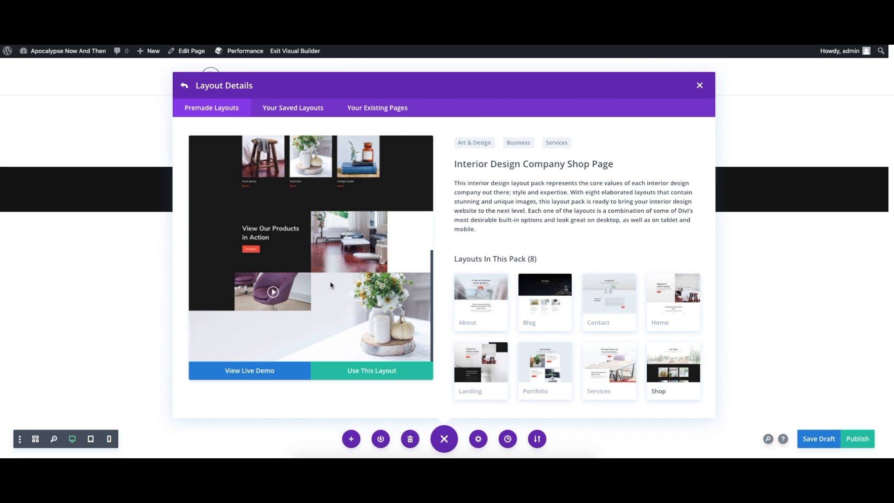
{"action": "left_click", "coordinate": [481, 375]}
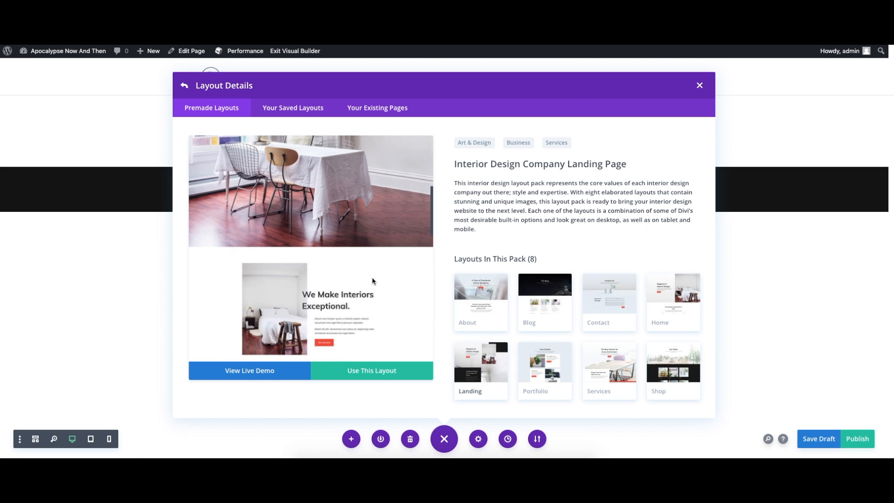
{"action": "scroll", "coordinate": [373, 282], "scroll_direction": "up", "scroll_amount": 5}
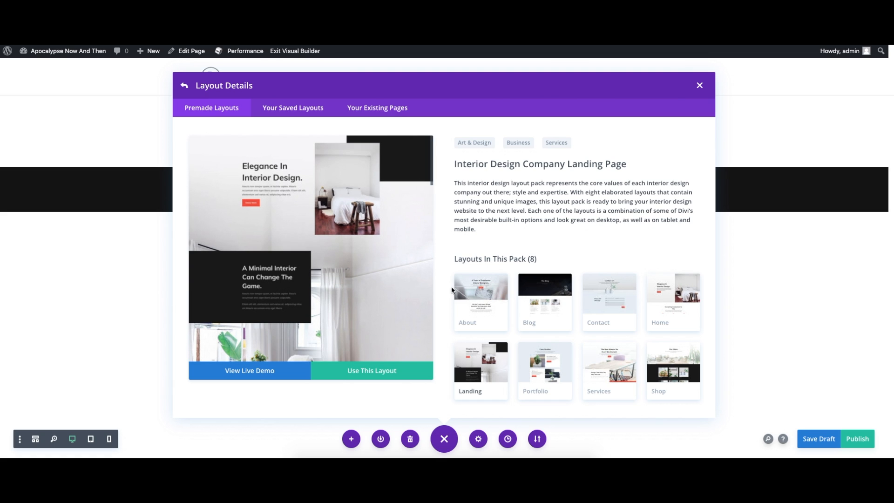
{"action": "left_click", "coordinate": [346, 376]}
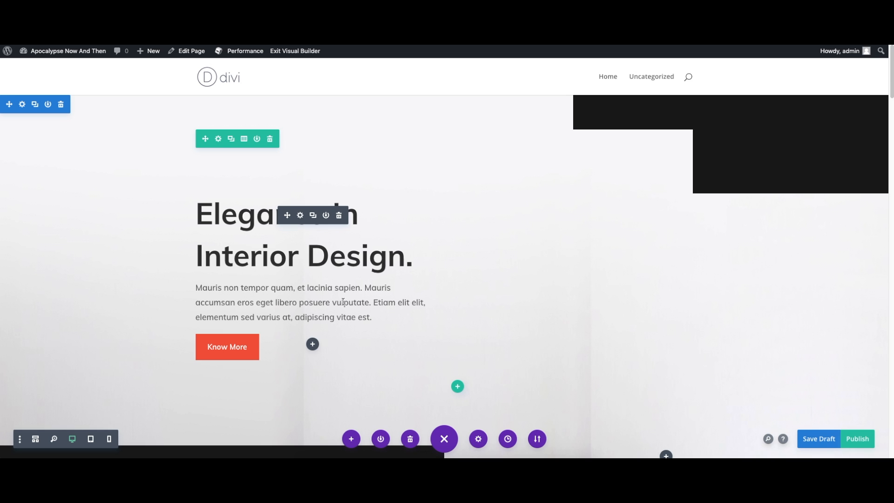
Step: Examine all sections of the loaded page, from the hero down to the newsletter sign-up and footer
{"action": "scroll", "coordinate": [347, 309], "scroll_direction": "down", "scroll_amount": 7}
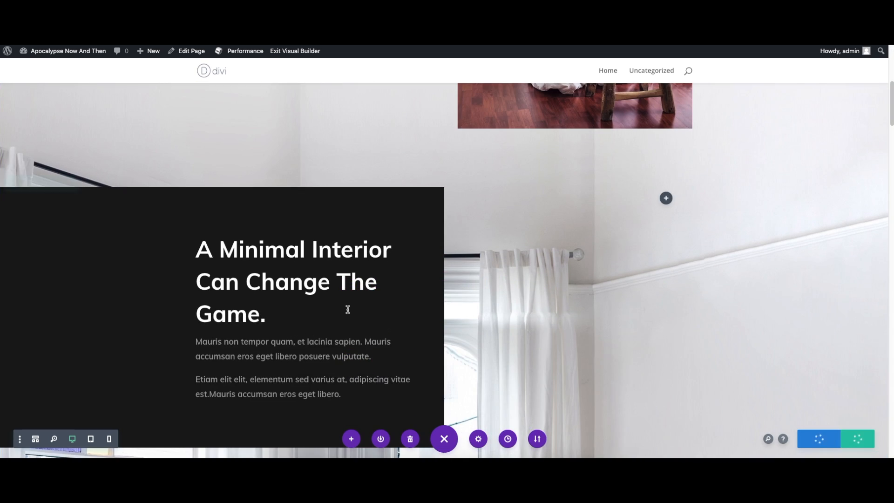
{"action": "scroll", "coordinate": [347, 309], "scroll_direction": "down", "scroll_amount": 6}
{"action": "scroll", "coordinate": [347, 310], "scroll_direction": "down", "scroll_amount": 6}
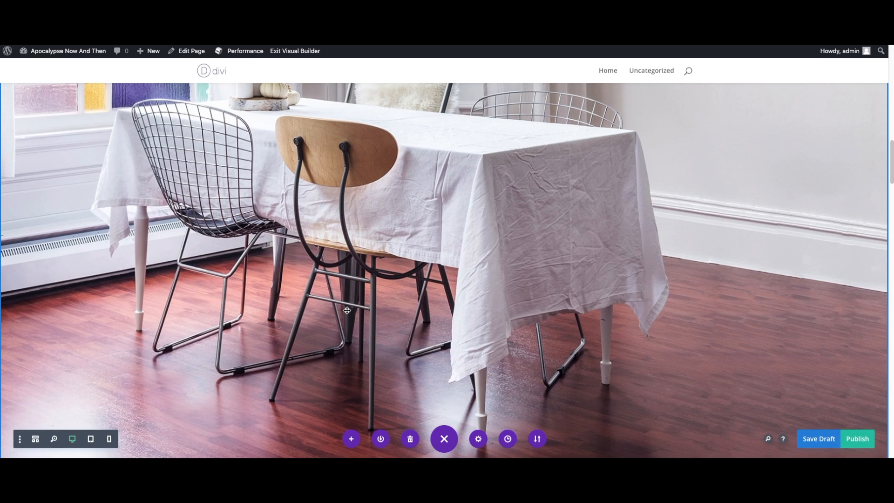
{"action": "scroll", "coordinate": [347, 310], "scroll_direction": "down", "scroll_amount": 7}
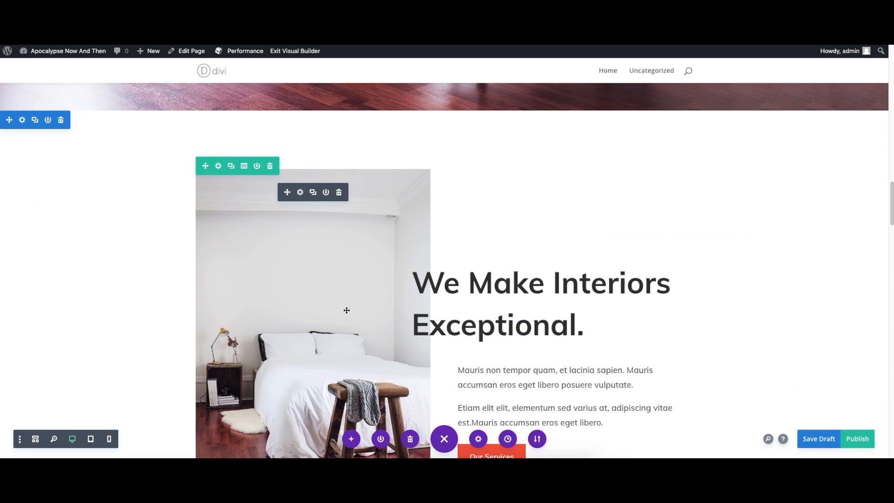
{"action": "scroll", "coordinate": [347, 310], "scroll_direction": "down", "scroll_amount": 6}
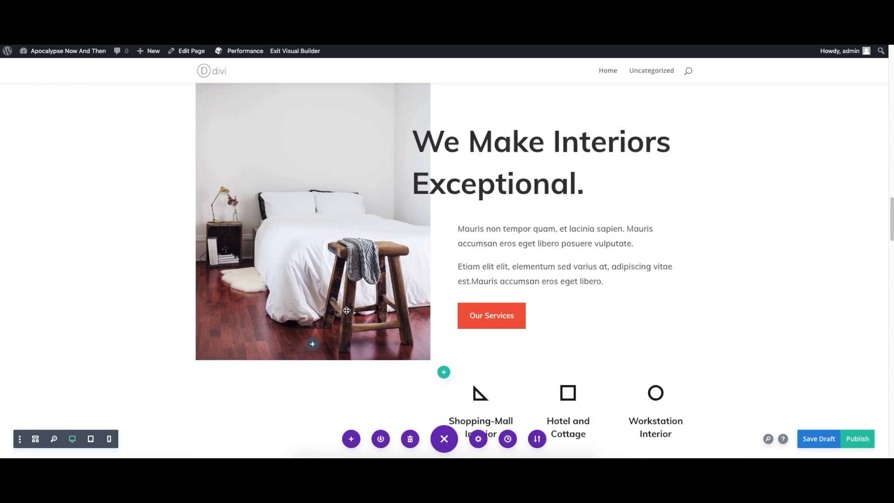
{"action": "scroll", "coordinate": [347, 310], "scroll_direction": "down", "scroll_amount": 15}
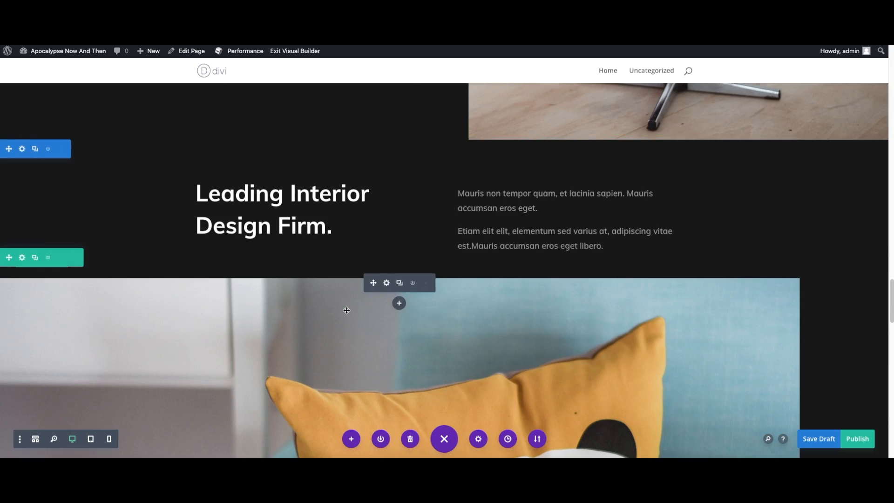
{"action": "scroll", "coordinate": [347, 310], "scroll_direction": "down", "scroll_amount": 15}
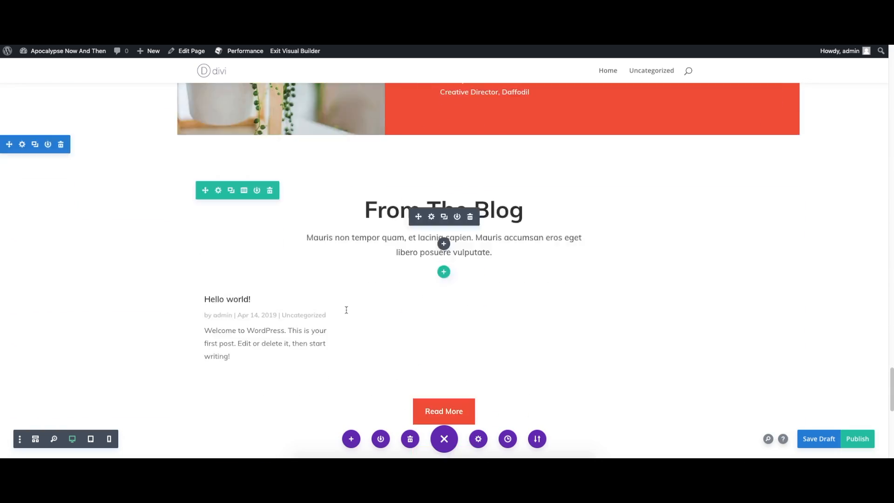
{"action": "scroll", "coordinate": [347, 310], "scroll_direction": "down", "scroll_amount": 4}
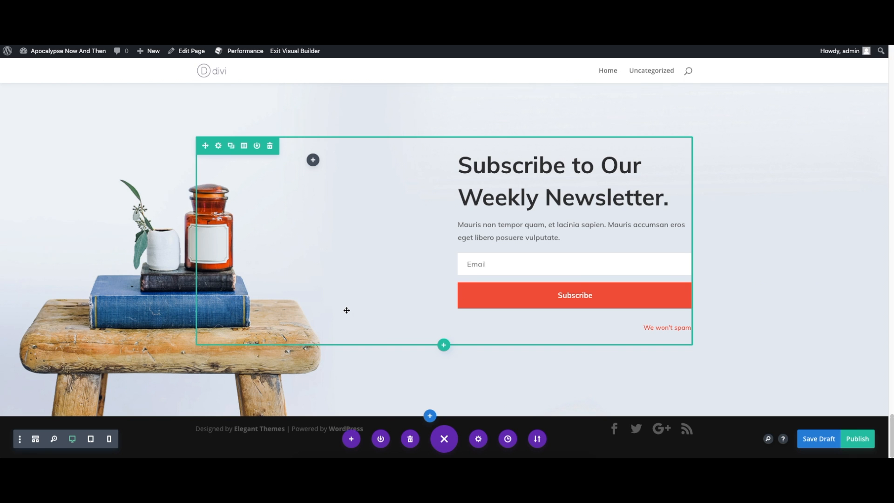
{"action": "scroll", "coordinate": [346, 310], "scroll_direction": "up", "scroll_amount": 20}
{"action": "scroll", "coordinate": [346, 310], "scroll_direction": "up", "scroll_amount": 10}
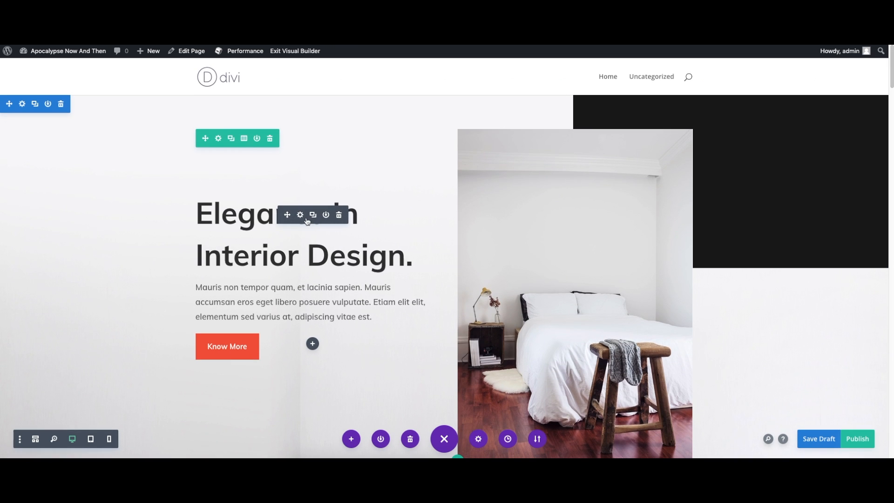
Step: Replace the hero section's heading text with "My Website"
{"action": "left_click", "coordinate": [296, 251]}
{"action": "left_click", "coordinate": [413, 255]}
{"action": "left_click_drag", "start_coordinate": [413, 256], "coordinate": [200, 214]}
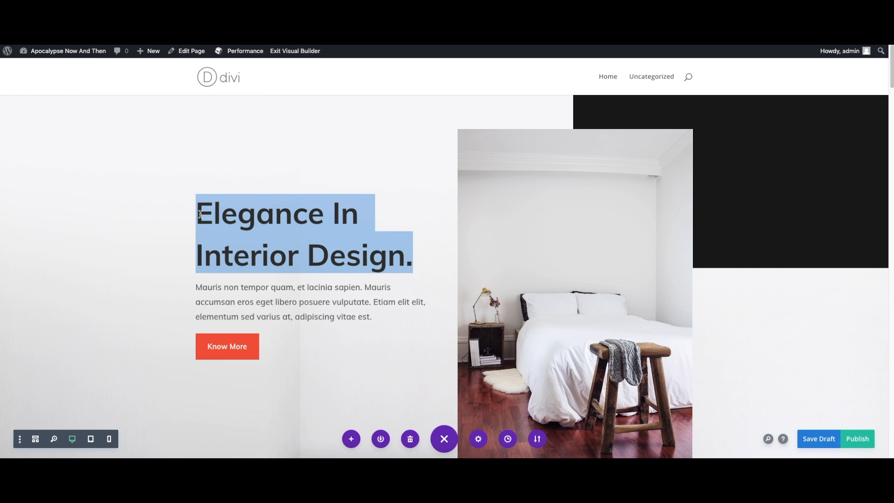
{"action": "type", "text": "M"}
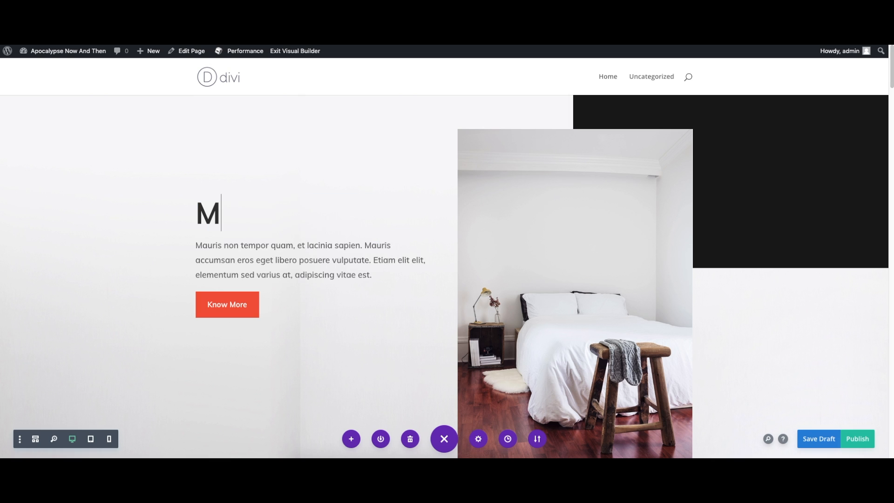
{"action": "type", "text": "y Website"}
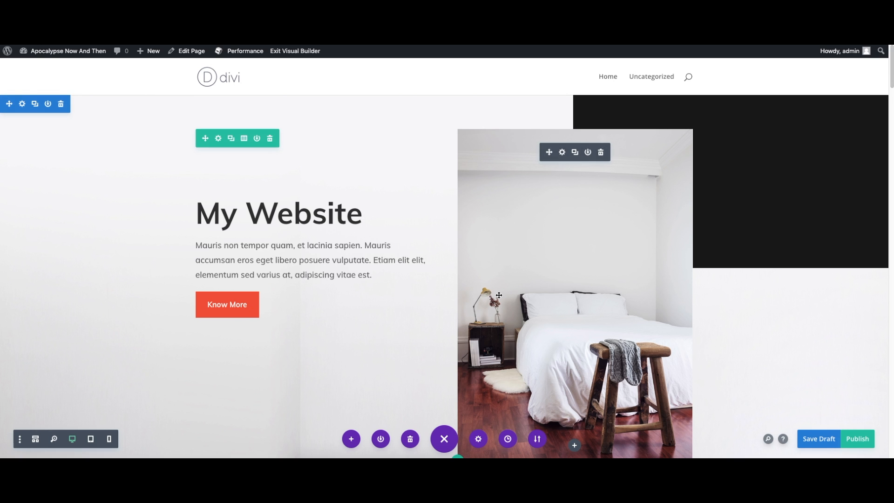
{"action": "left_click", "coordinate": [563, 152]}
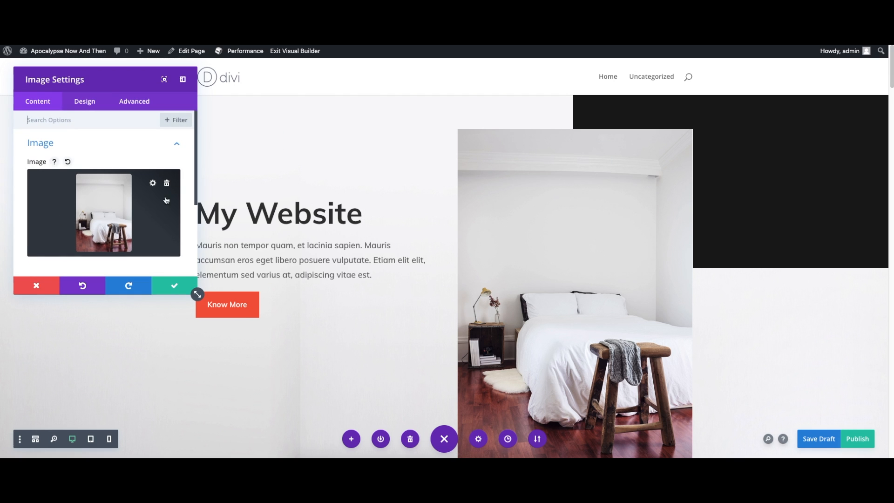
{"action": "left_click", "coordinate": [152, 185]}
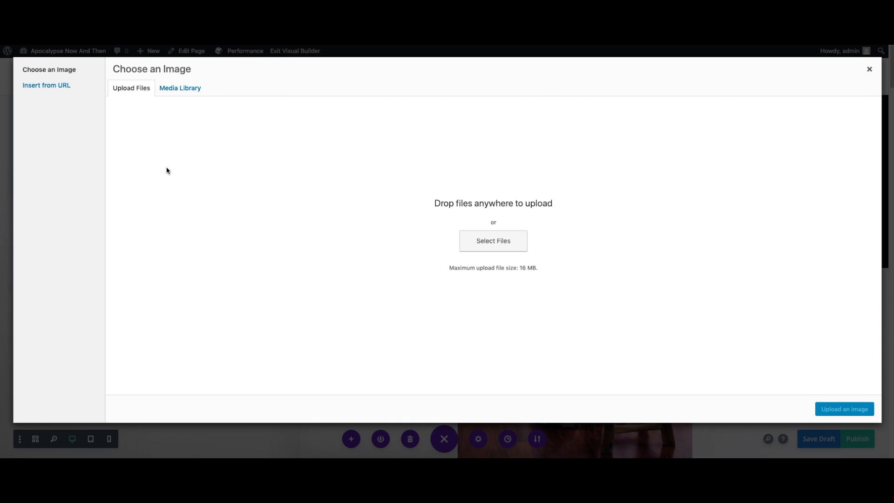
{"action": "left_click", "coordinate": [168, 89]}
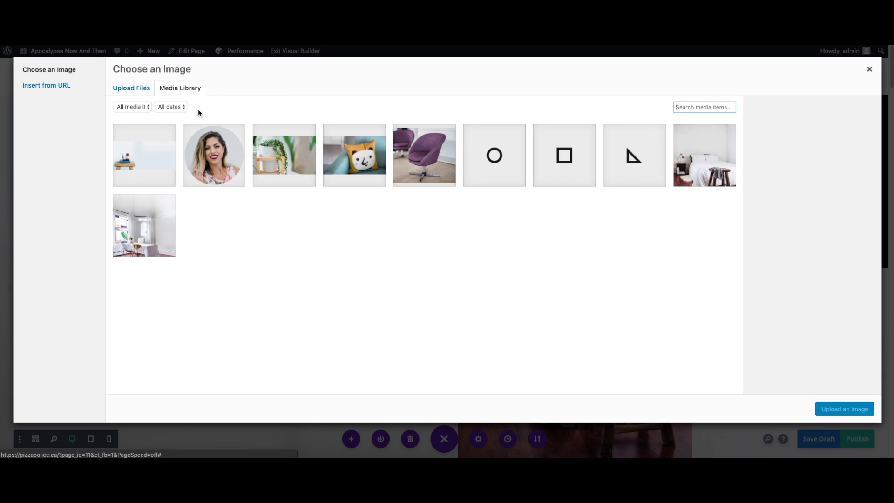
{"action": "left_click", "coordinate": [143, 93]}
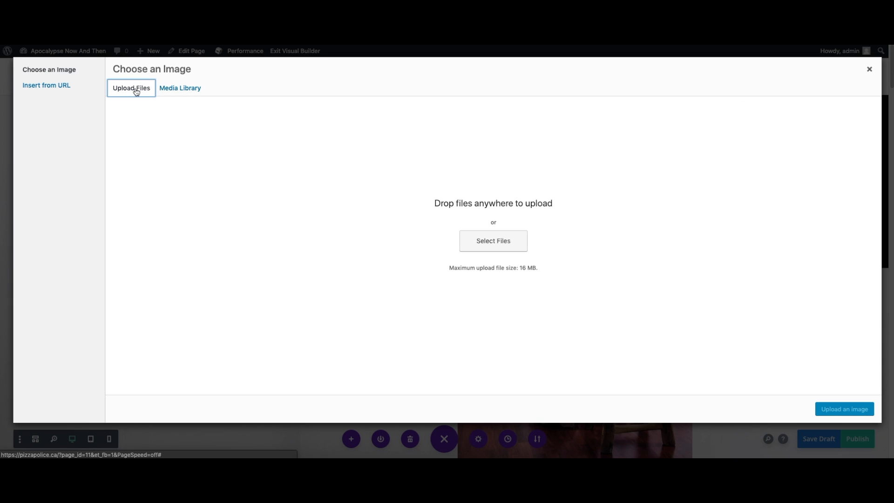
{"action": "left_click", "coordinate": [53, 87]}
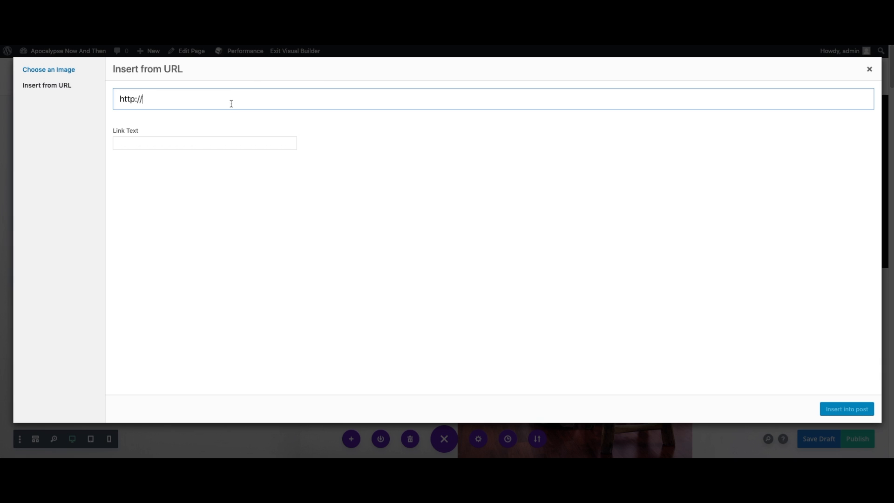
{"action": "left_click_drag", "start_coordinate": [230, 102], "coordinate": [109, 104]}
{"action": "key", "text": "ctrl+v"}
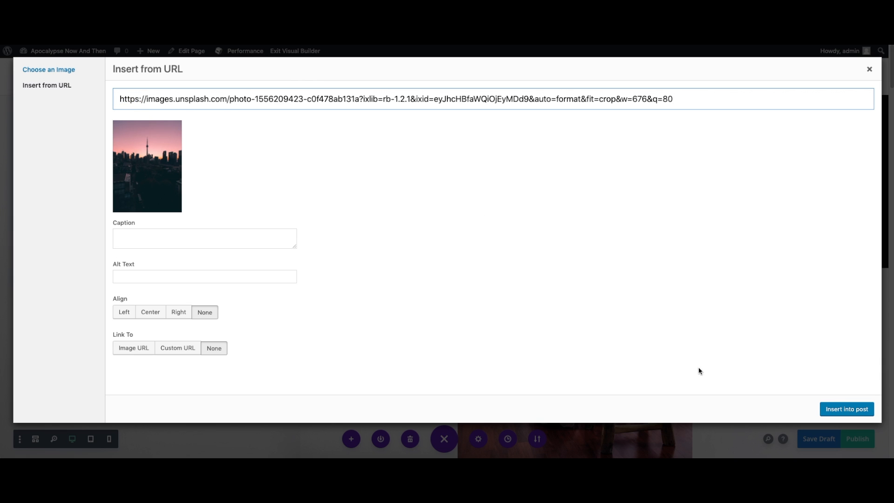
{"action": "left_click", "coordinate": [853, 410]}
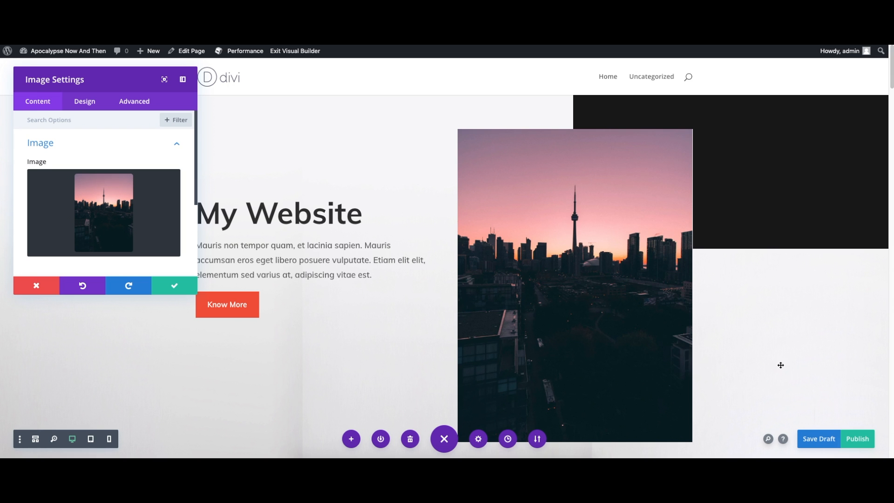
{"action": "left_click", "coordinate": [193, 287]}
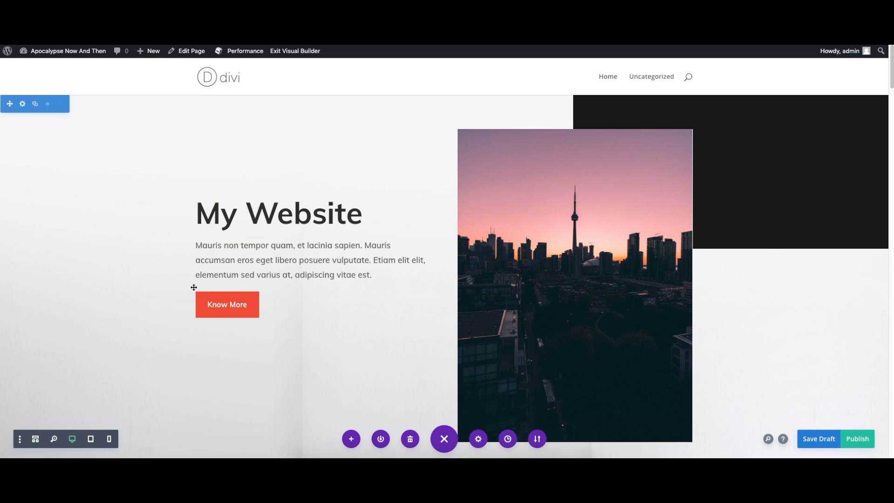
Step: Save the page as a draft and publish it
{"action": "scroll", "coordinate": [608, 220], "scroll_direction": "down", "scroll_amount": 1}
{"action": "scroll", "coordinate": [609, 219], "scroll_direction": "down", "scroll_amount": 2}
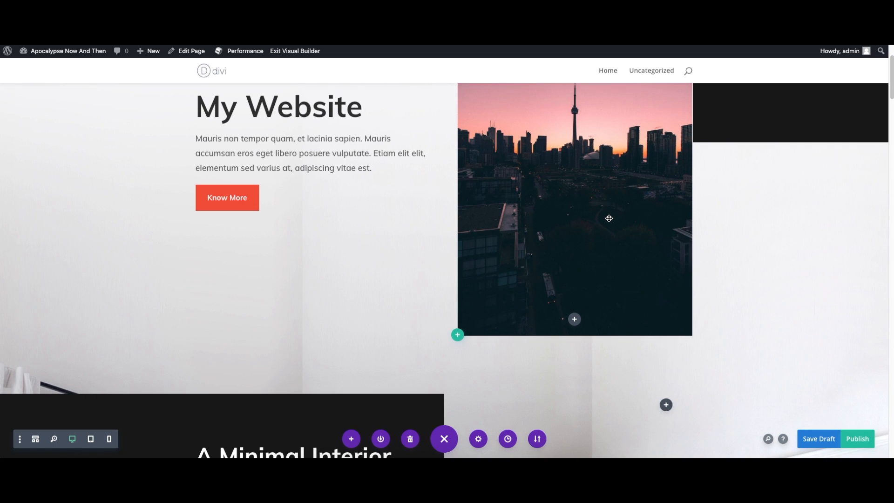
{"action": "scroll", "coordinate": [609, 220], "scroll_direction": "up", "scroll_amount": 3}
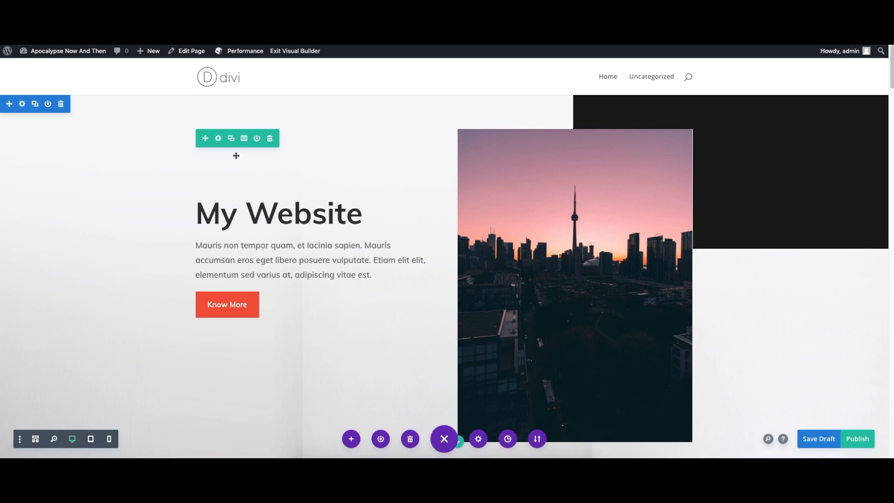
{"action": "scroll", "coordinate": [114, 116], "scroll_direction": "down", "scroll_amount": 3}
{"action": "scroll", "coordinate": [118, 127], "scroll_direction": "down", "scroll_amount": 8}
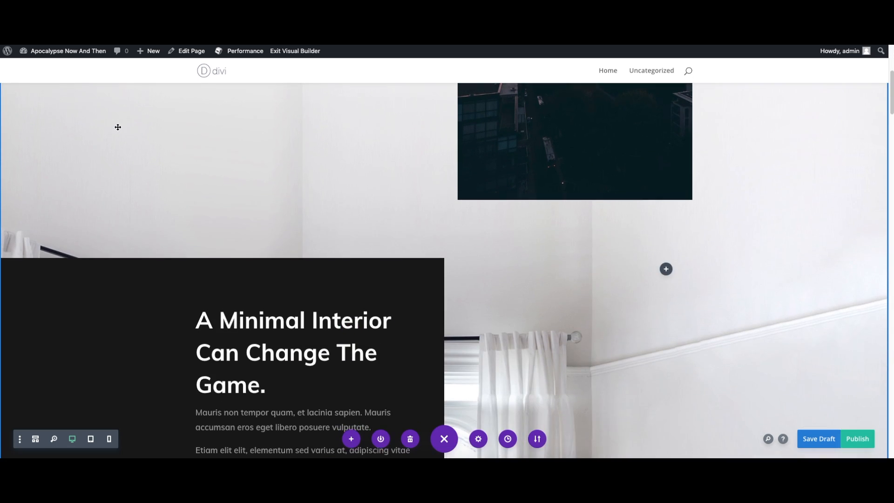
{"action": "scroll", "coordinate": [119, 128], "scroll_direction": "up", "scroll_amount": 3}
{"action": "scroll", "coordinate": [121, 131], "scroll_direction": "up", "scroll_amount": 3}
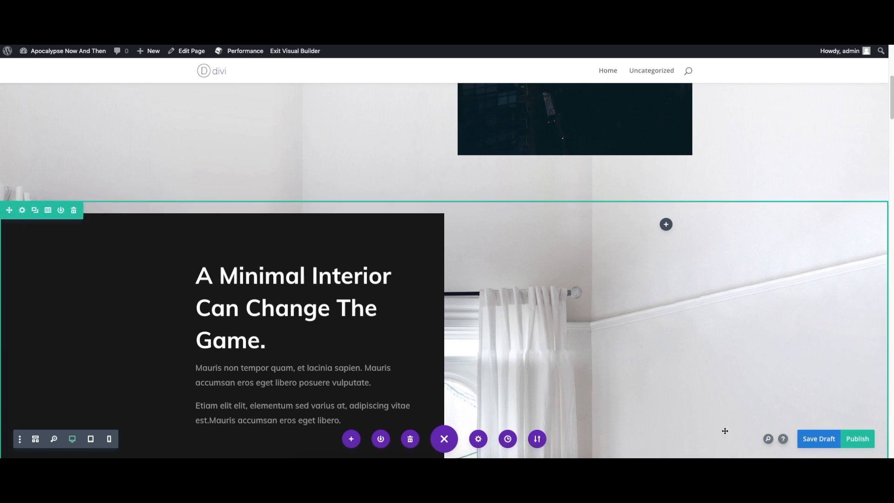
{"action": "left_click", "coordinate": [831, 443]}
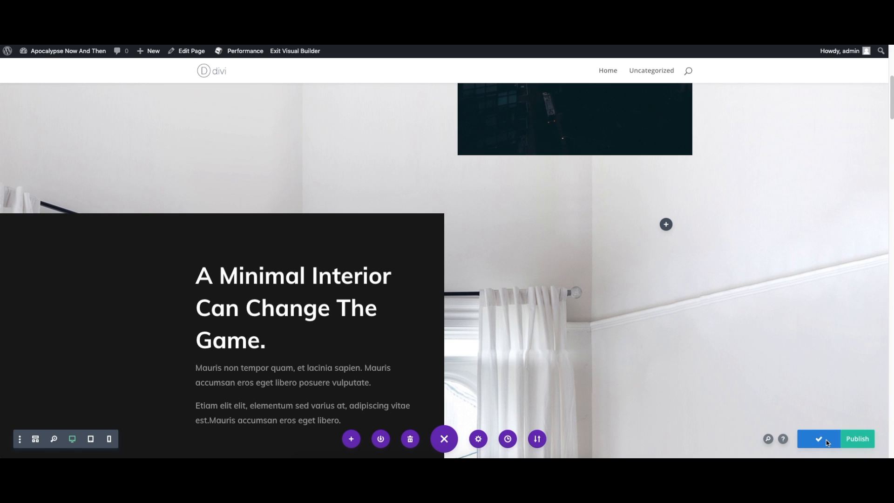
{"action": "left_click", "coordinate": [863, 441]}
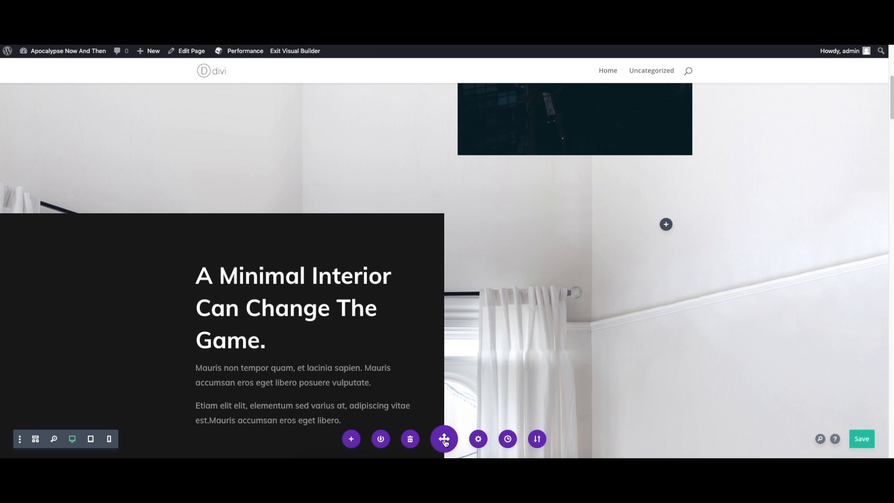
Step: Exit the visual builder and review the published page's hero section
{"action": "left_click", "coordinate": [285, 51]}
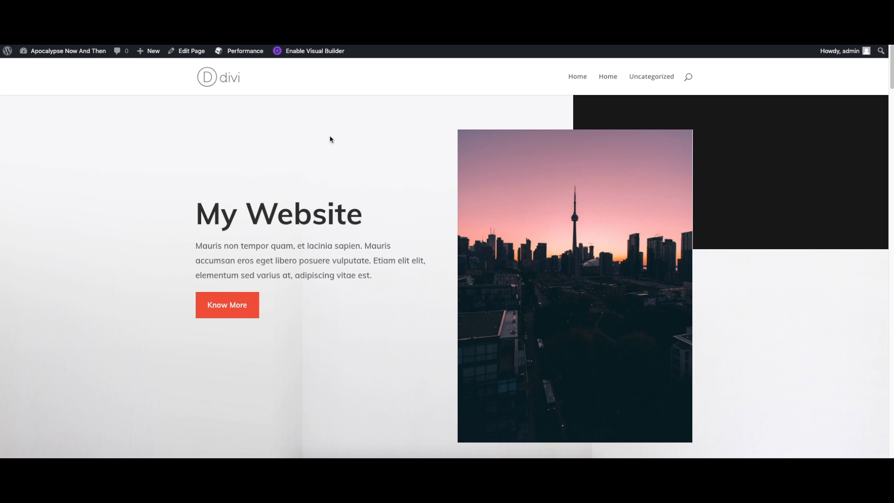
{"action": "scroll", "coordinate": [329, 140], "scroll_direction": "down", "scroll_amount": 7}
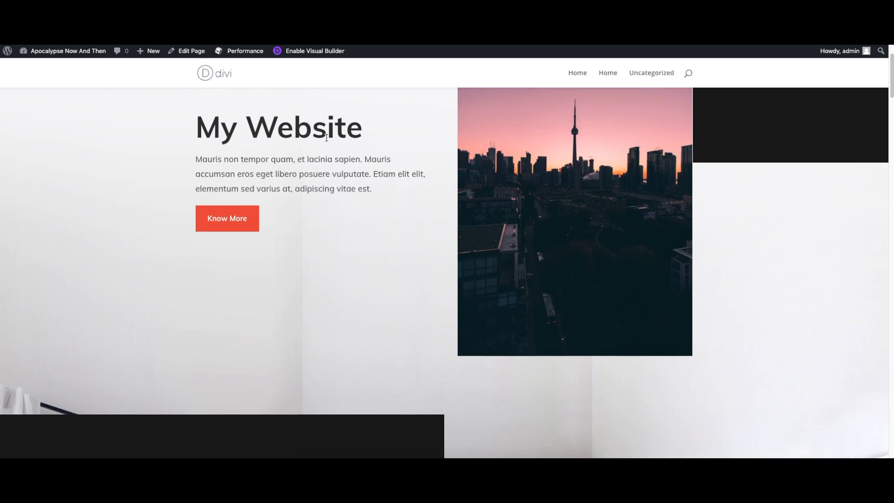
{"action": "scroll", "coordinate": [325, 140], "scroll_direction": "down", "scroll_amount": 5}
{"action": "scroll", "coordinate": [324, 141], "scroll_direction": "up", "scroll_amount": 12}
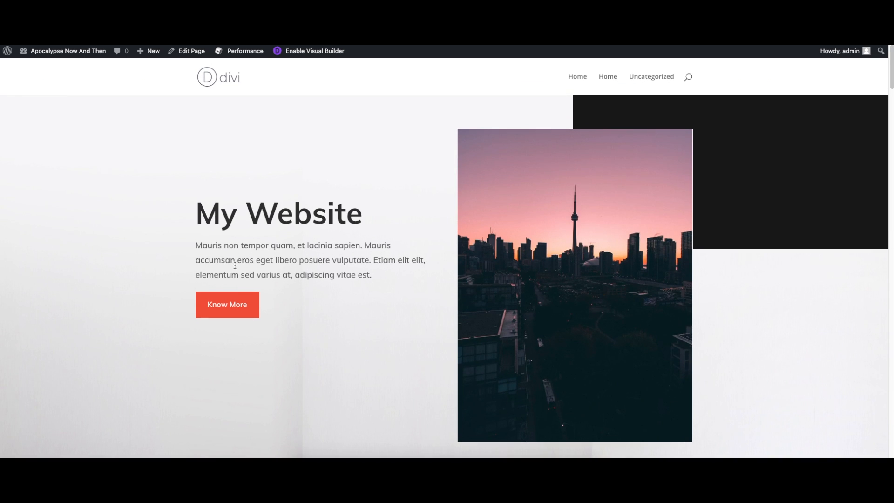
Step: Reopen the page in the visual builder and preview it in the tablet and phone views
{"action": "left_click", "coordinate": [302, 52]}
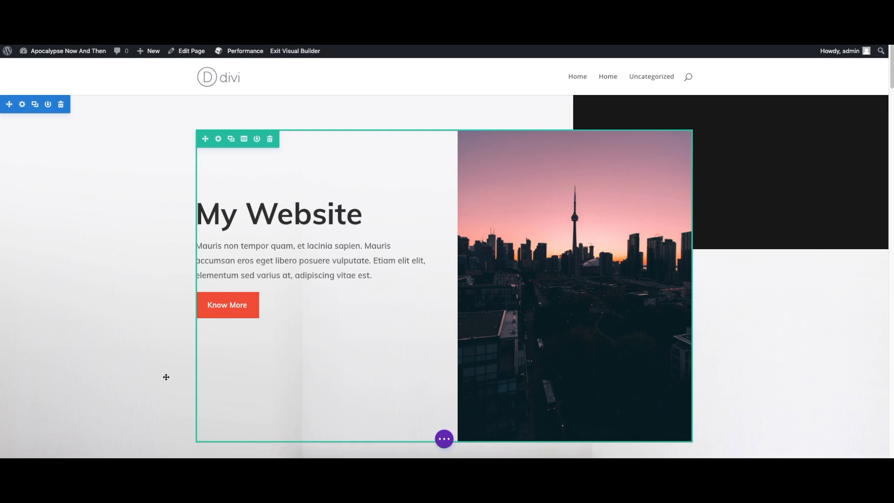
{"action": "left_click", "coordinate": [445, 439]}
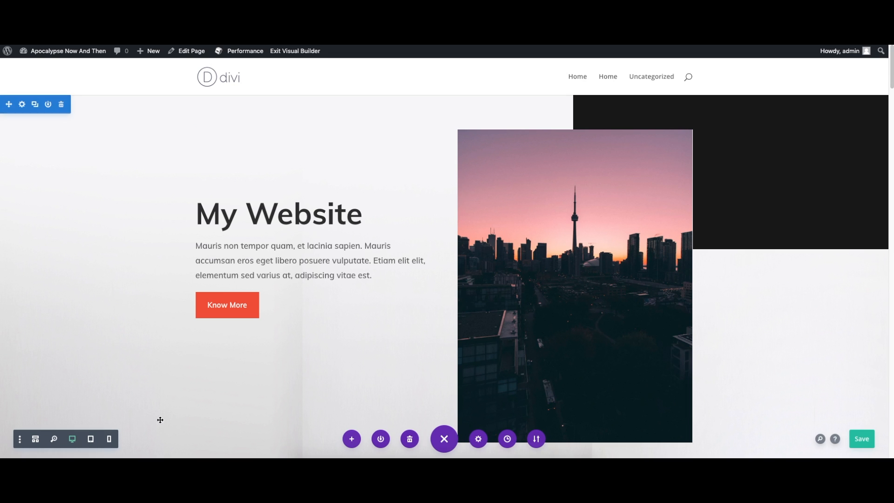
{"action": "left_click", "coordinate": [90, 440]}
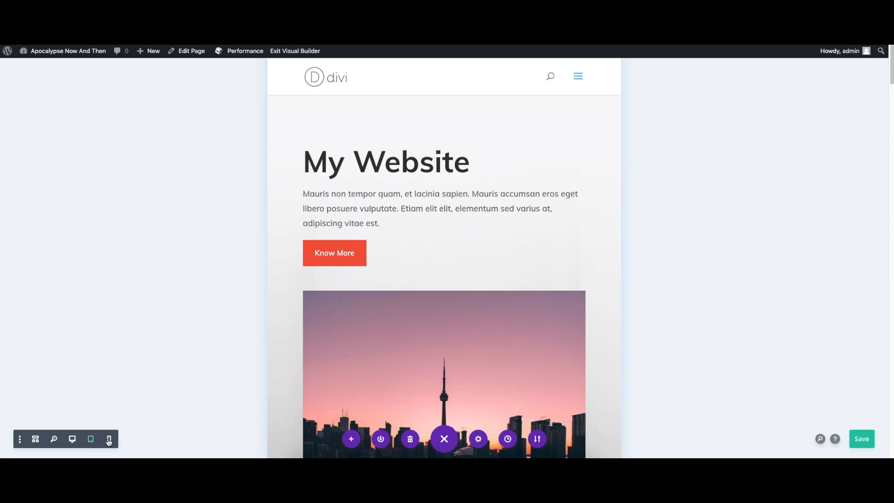
{"action": "left_click", "coordinate": [109, 441]}
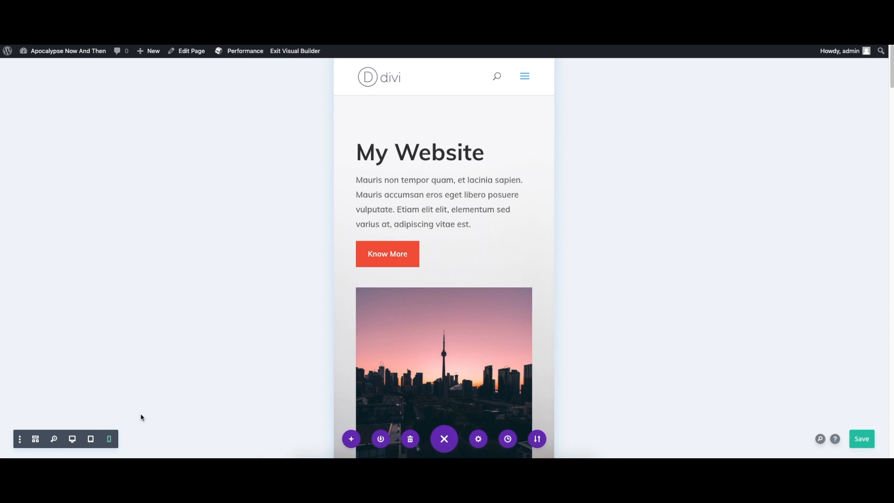
Step: Check the navigation menu and the upper sections in the phone view, and save the page
{"action": "left_click", "coordinate": [523, 77]}
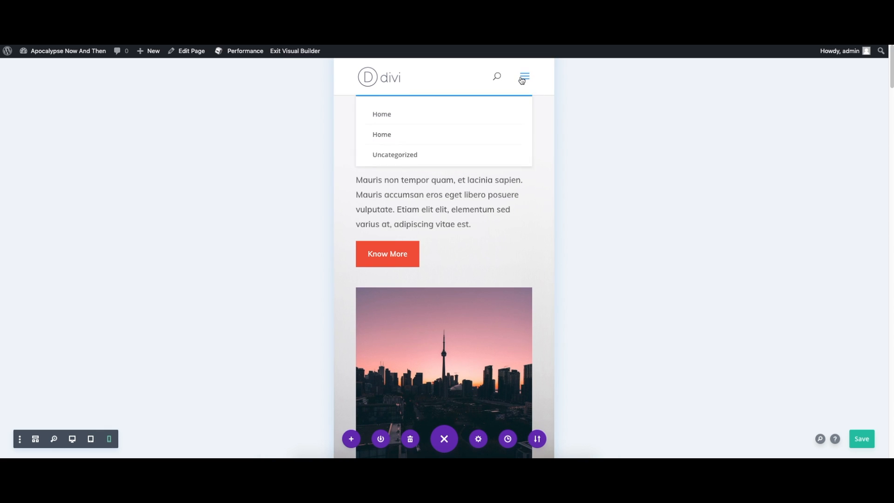
{"action": "left_click", "coordinate": [523, 79]}
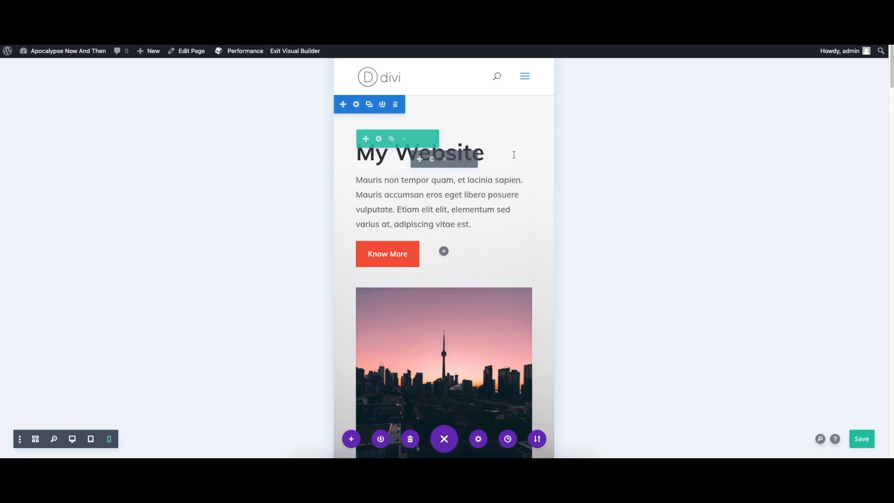
{"action": "scroll", "coordinate": [514, 163], "scroll_direction": "down", "scroll_amount": 5}
{"action": "scroll", "coordinate": [516, 164], "scroll_direction": "down", "scroll_amount": 5}
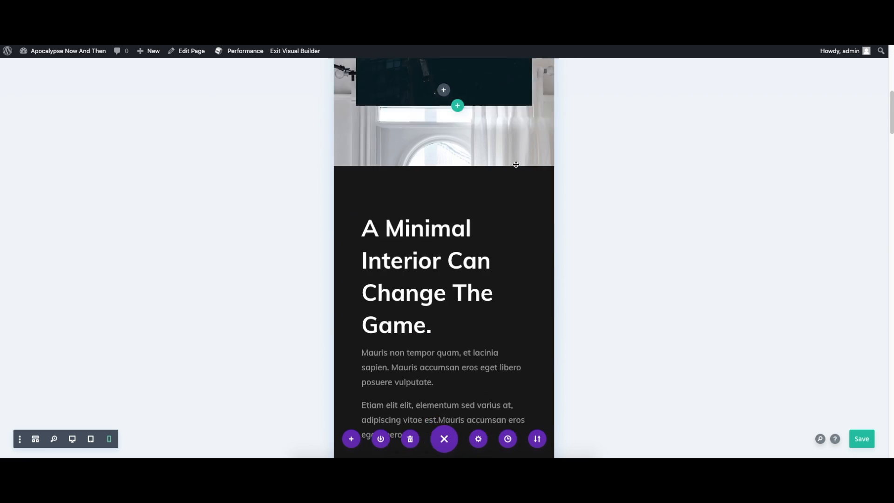
{"action": "scroll", "coordinate": [515, 164], "scroll_direction": "up", "scroll_amount": 1}
{"action": "scroll", "coordinate": [513, 164], "scroll_direction": "up", "scroll_amount": 8}
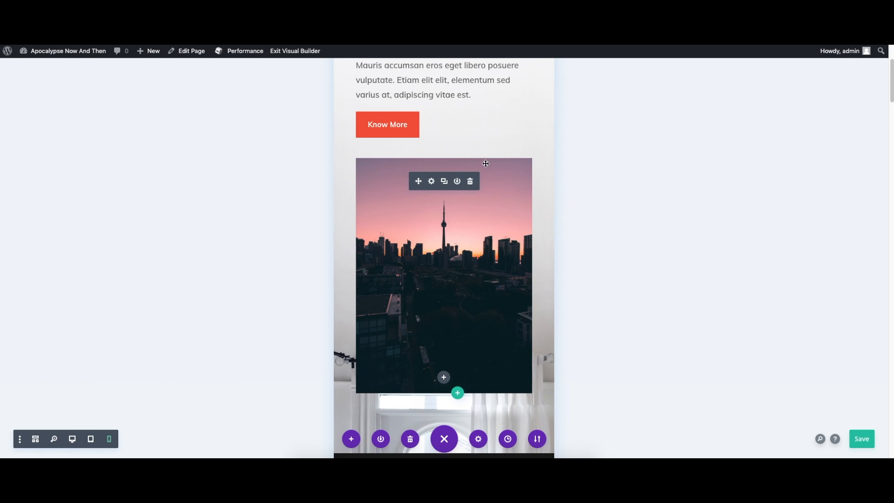
{"action": "left_click", "coordinate": [869, 444]}
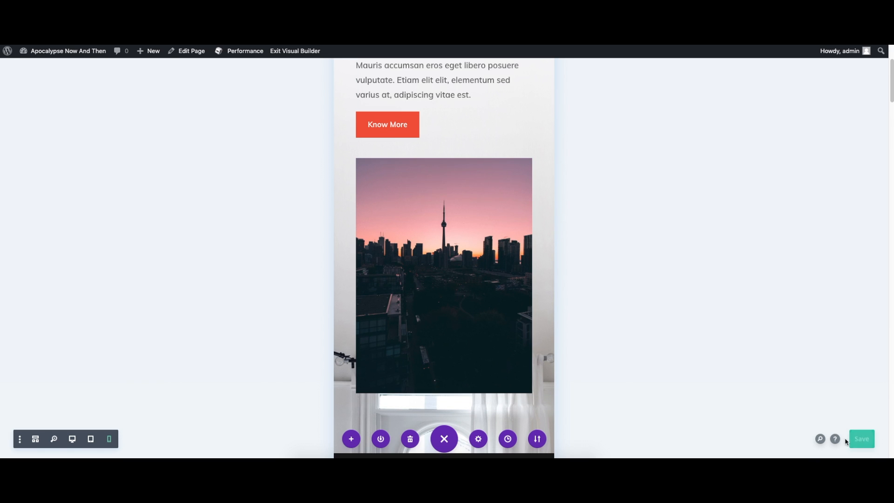
{"action": "scroll", "coordinate": [680, 435], "scroll_direction": "up", "scroll_amount": 3}
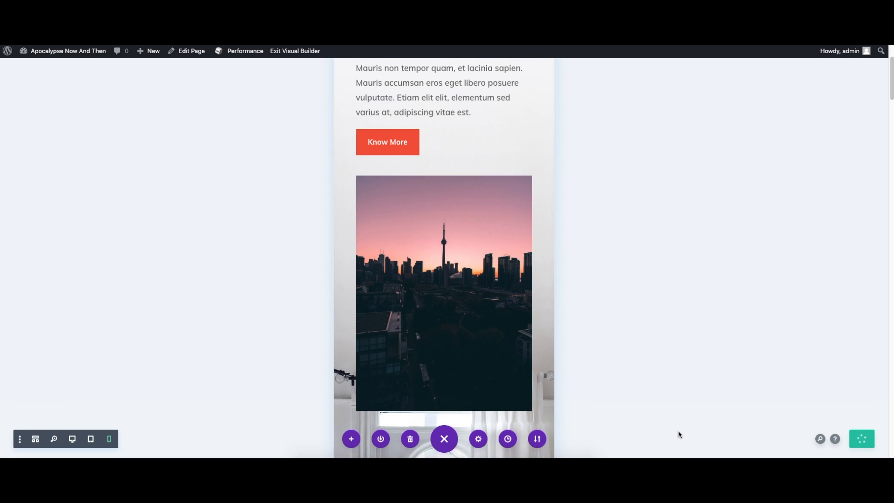